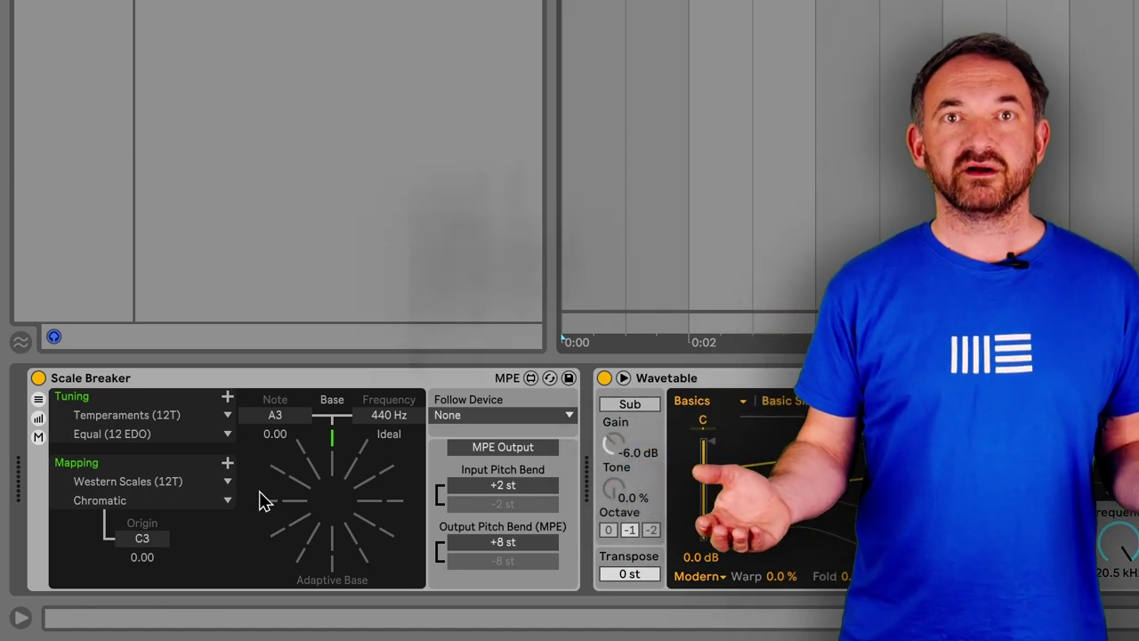
Browse the tuning category list, leaving the tuning on Equal (12 EDO).
left_click(151, 432)
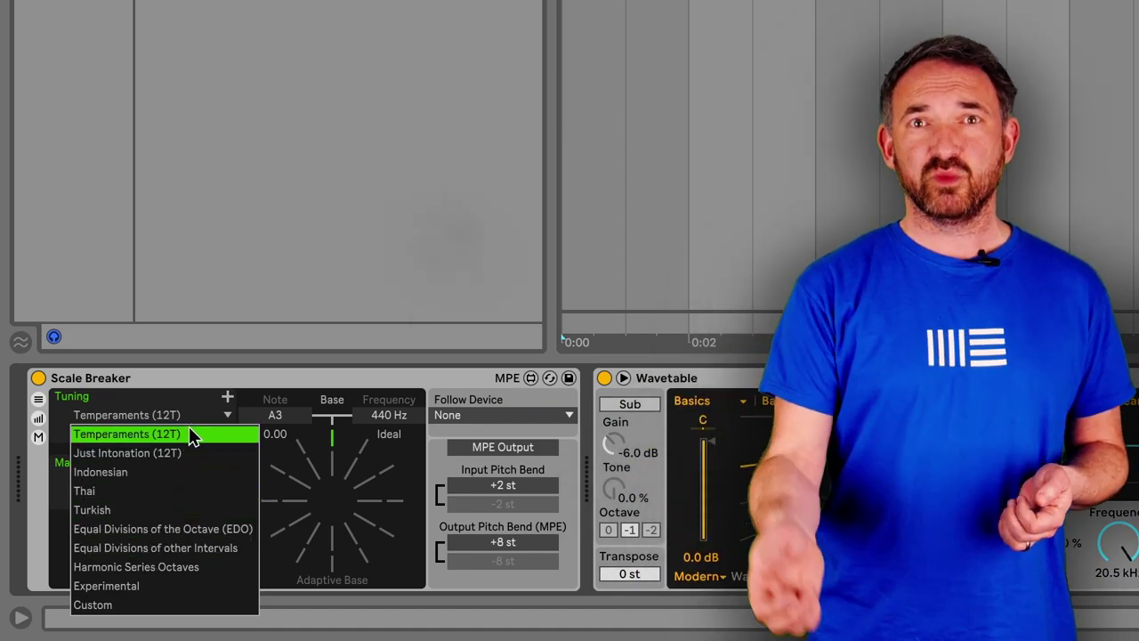
left_click(188, 431)
left_click(188, 438)
left_click(242, 461)
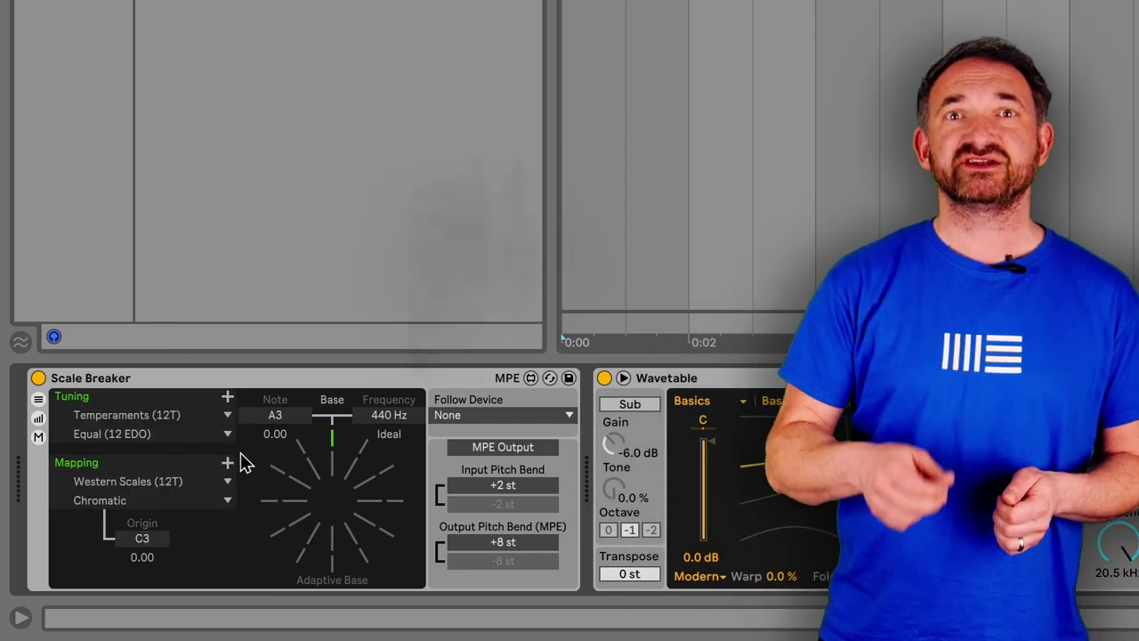
left_click(224, 416)
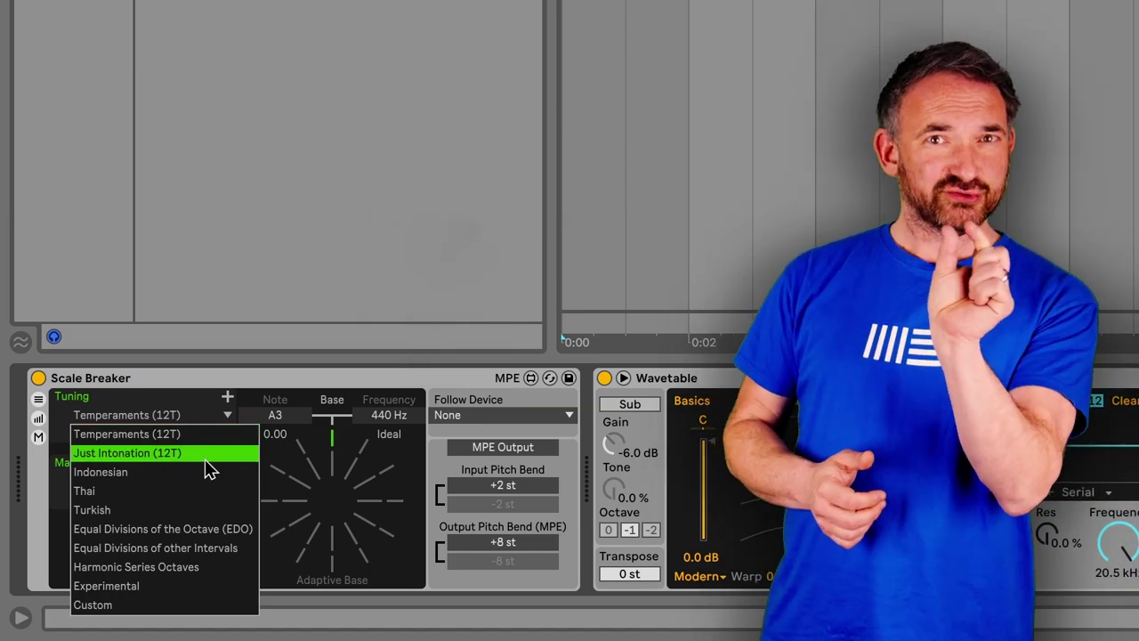
left_click(286, 465)
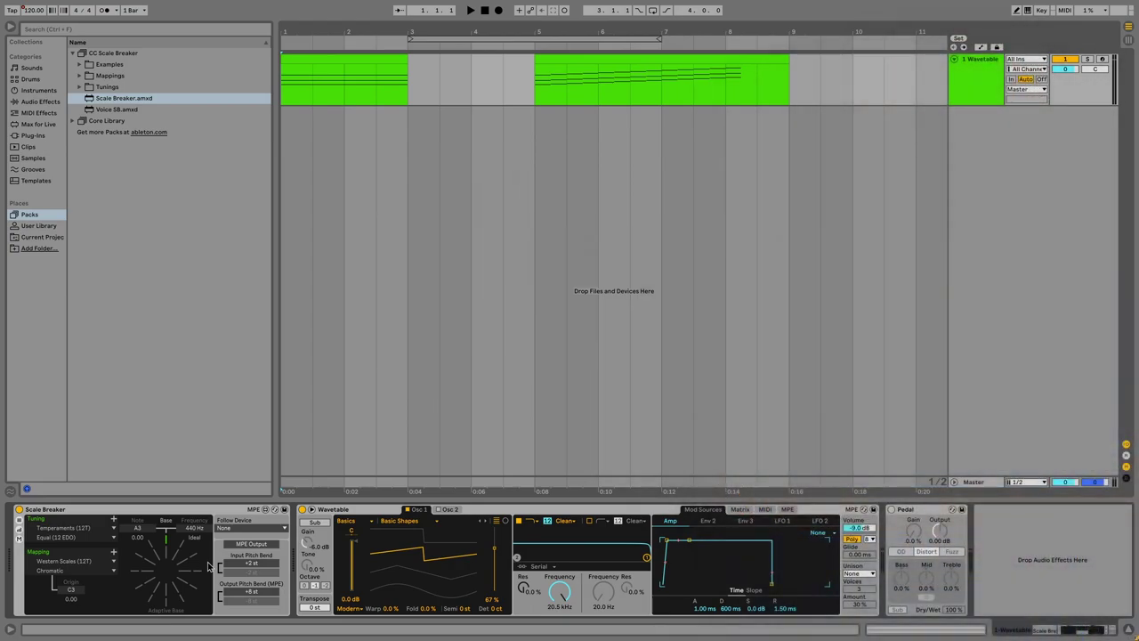
Select the first MIDI clip and audition it in Equal (12 EDO) tuning.
left_click(339, 58)
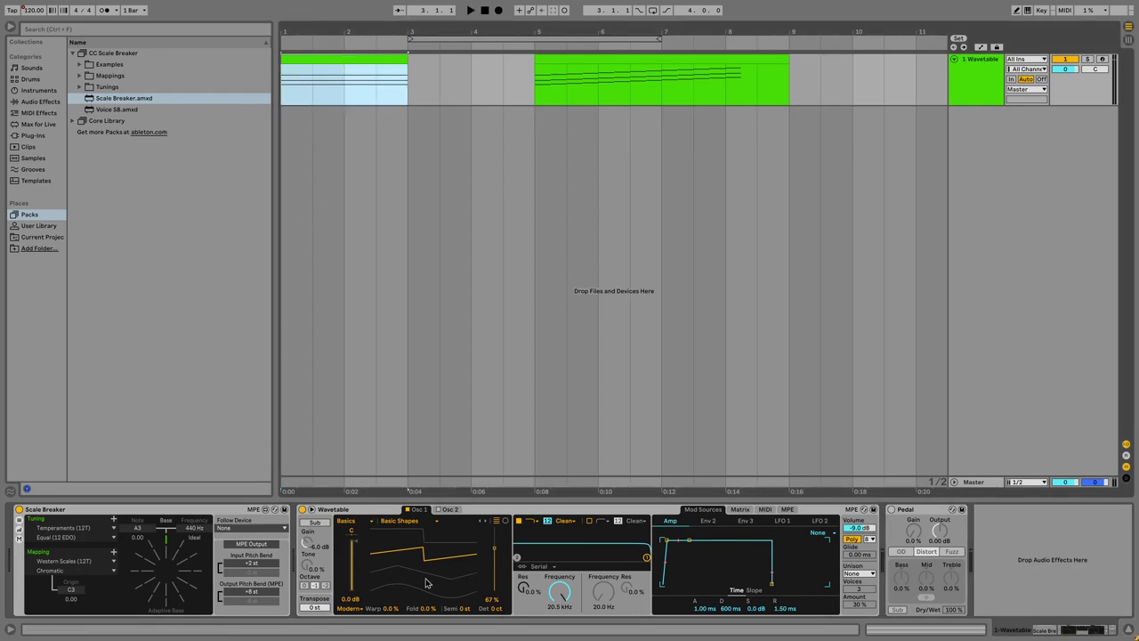
key("space")
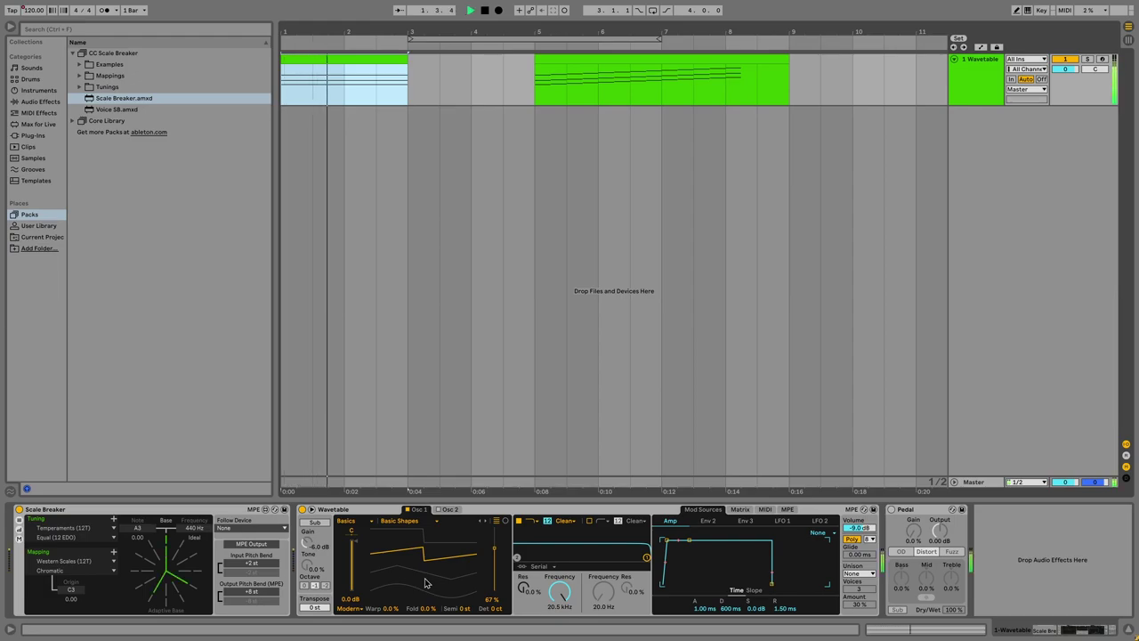
key("space")
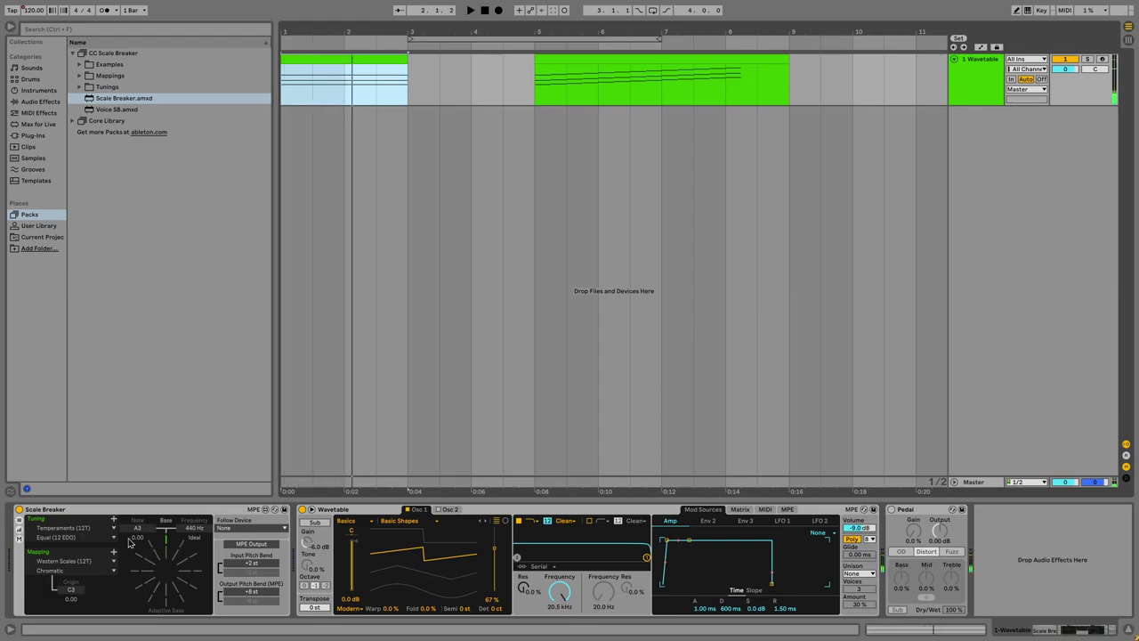
Switch the tuning to Just Intonation (12T) and audition the clip again.
left_click(86, 532)
left_click(89, 547)
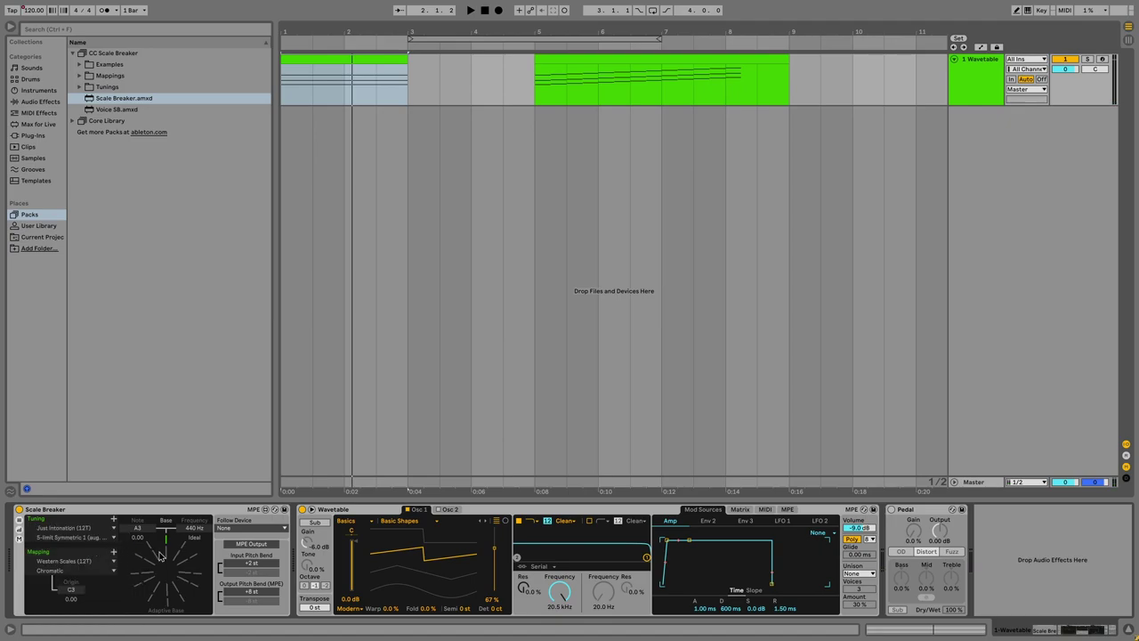
key("space")
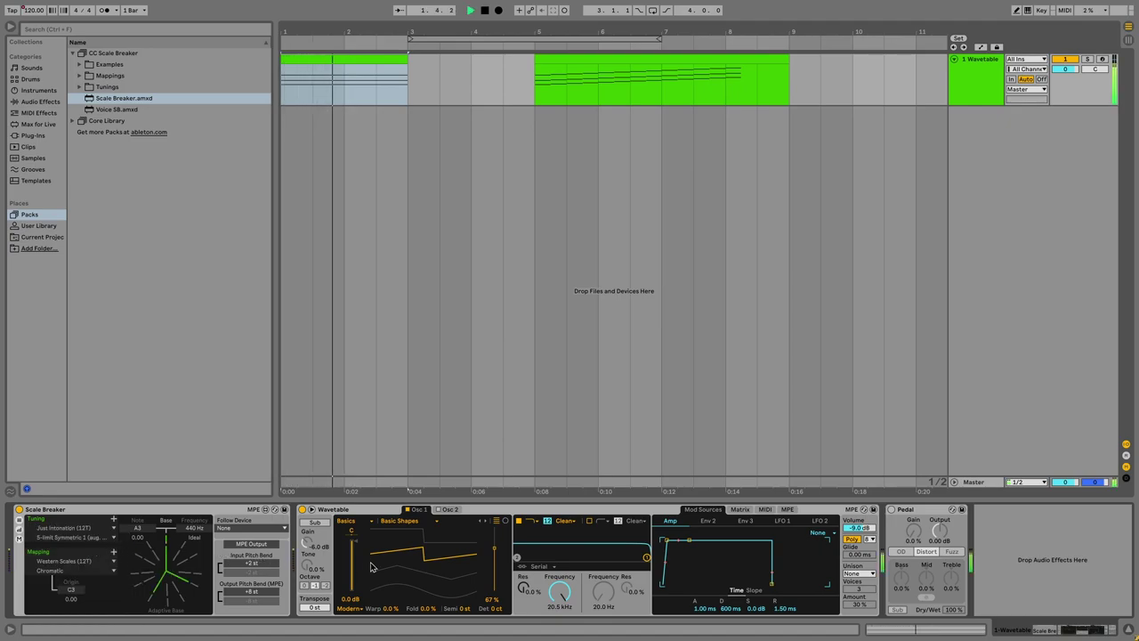
key("space")
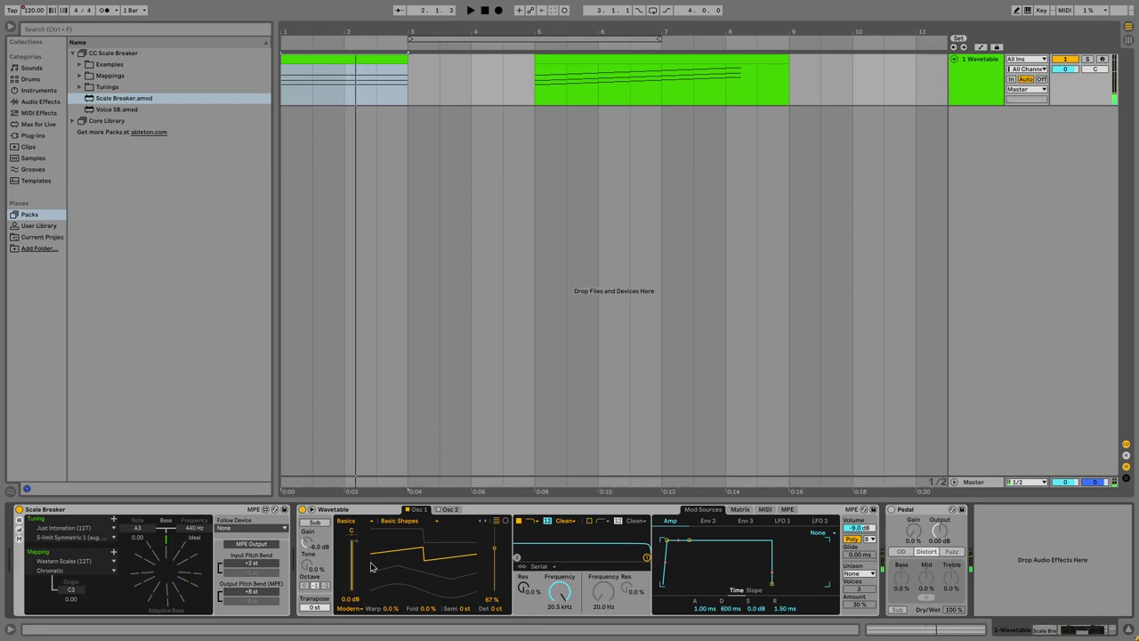
Return tuning to Temperaments (12T), switch on Pedal, and play the clip.
left_click(108, 530)
left_click(105, 541)
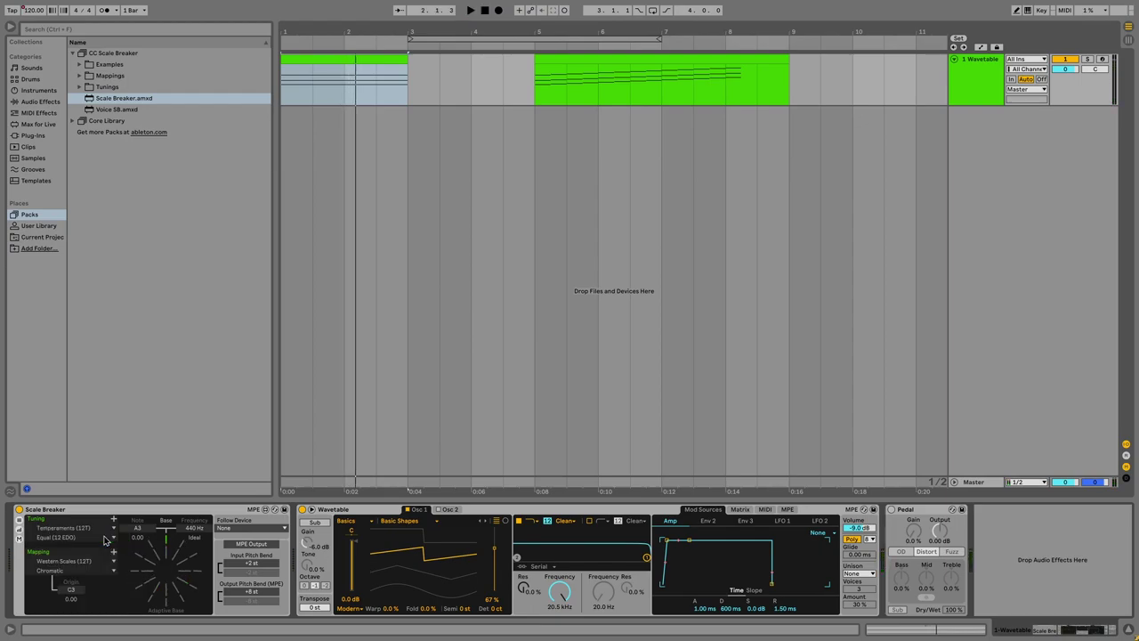
left_click(891, 510)
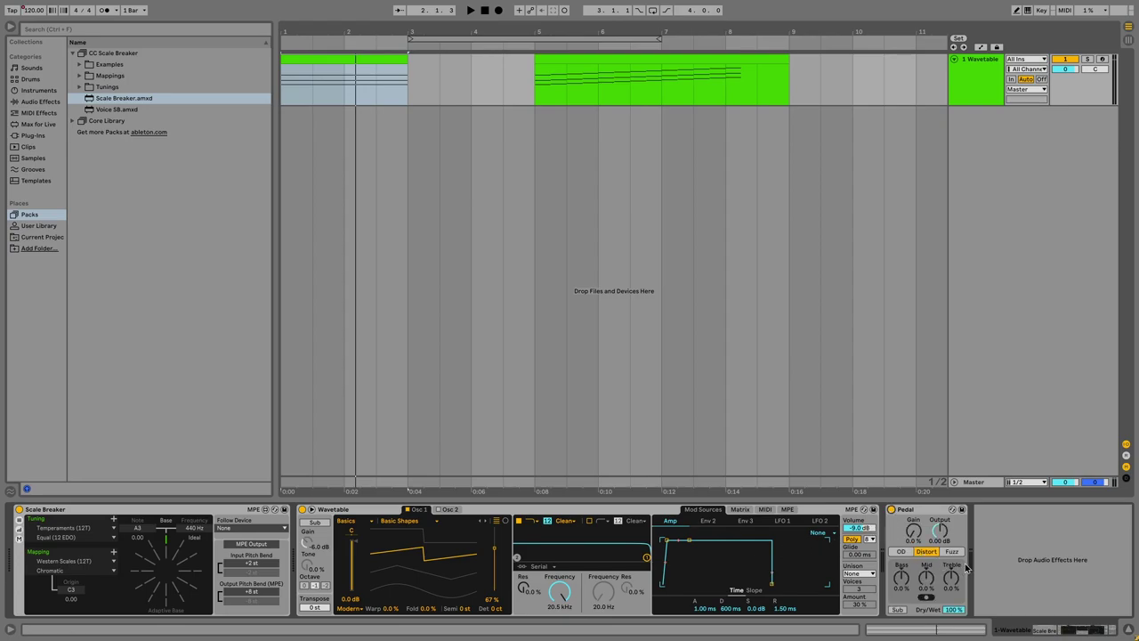
key("space")
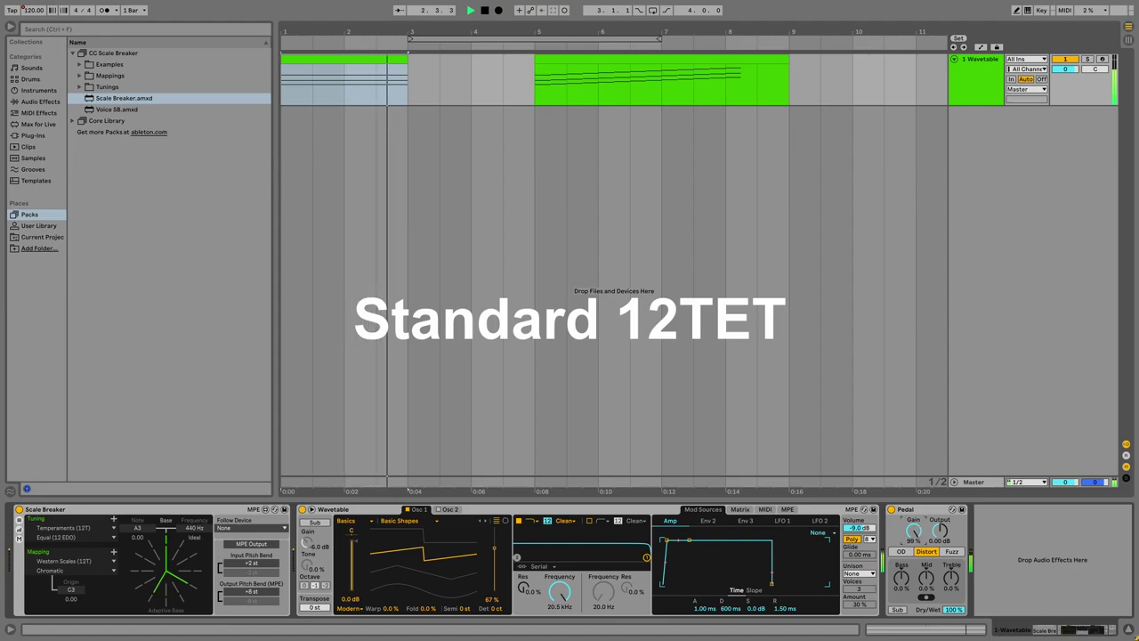
key("space")
Switch the tuning back to Just Intonation (12T) and play the clip again.
left_click(64, 528)
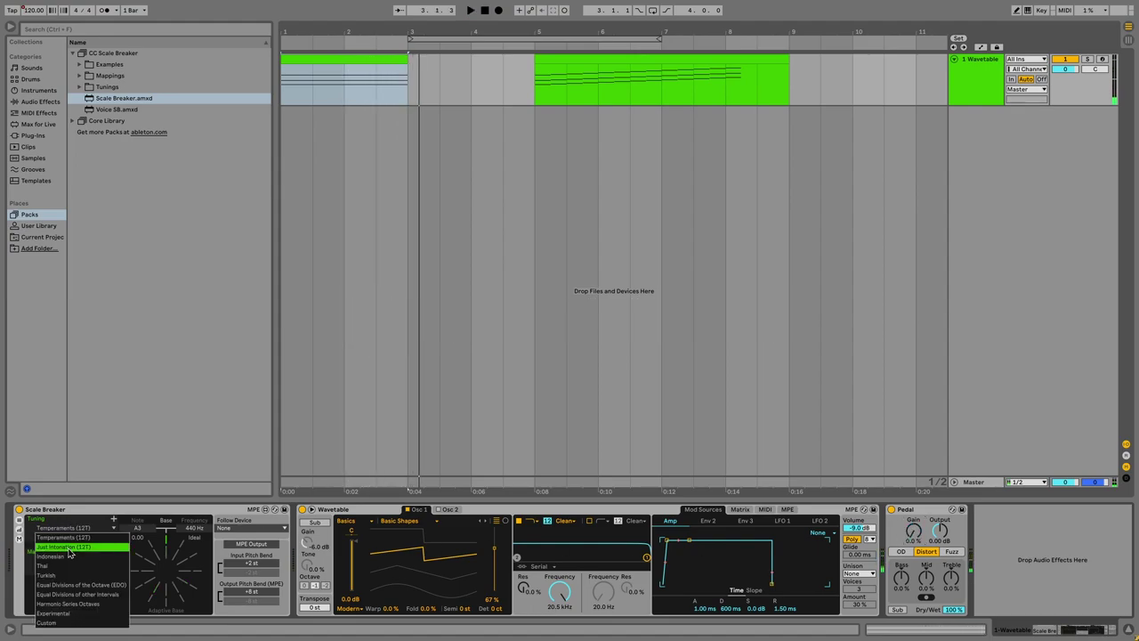
left_click(63, 543)
key("space")
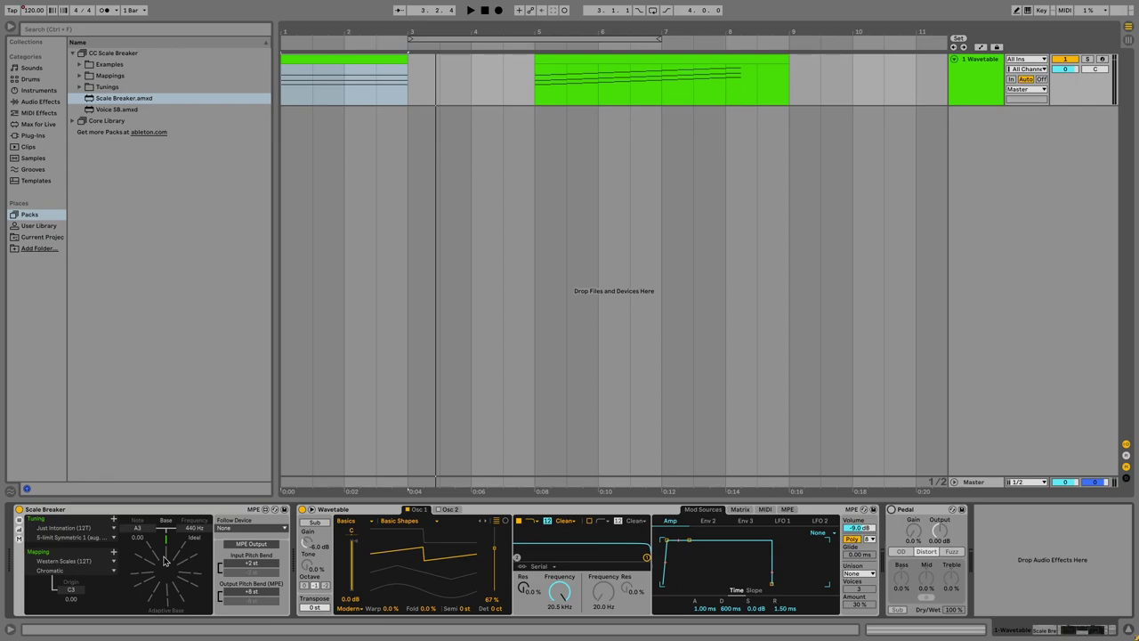
left_click(540, 80)
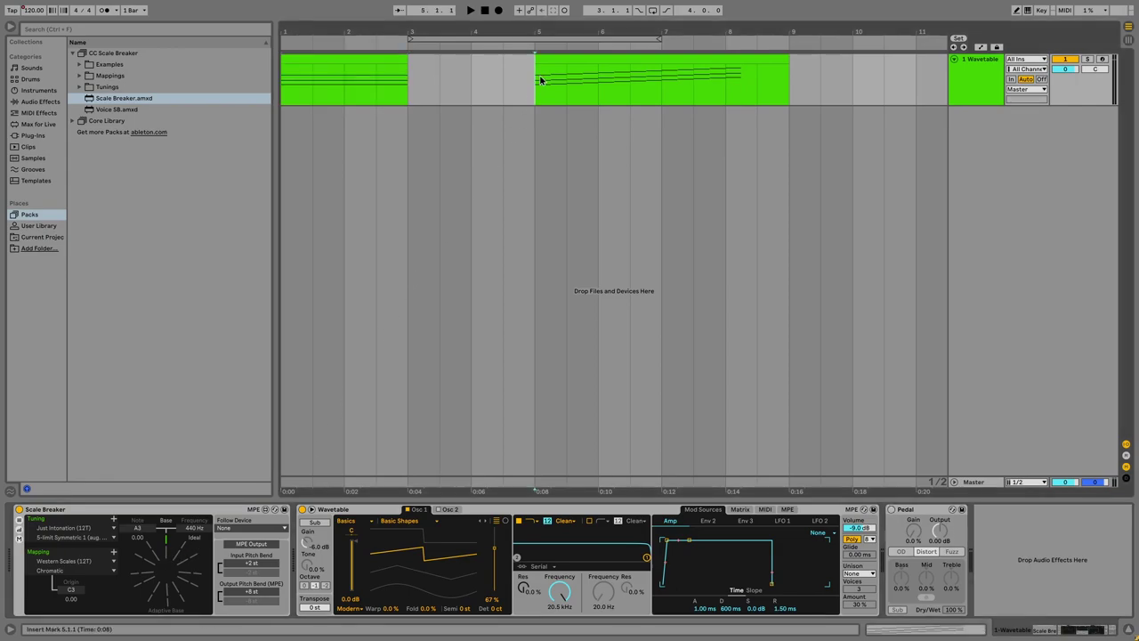
key("space")
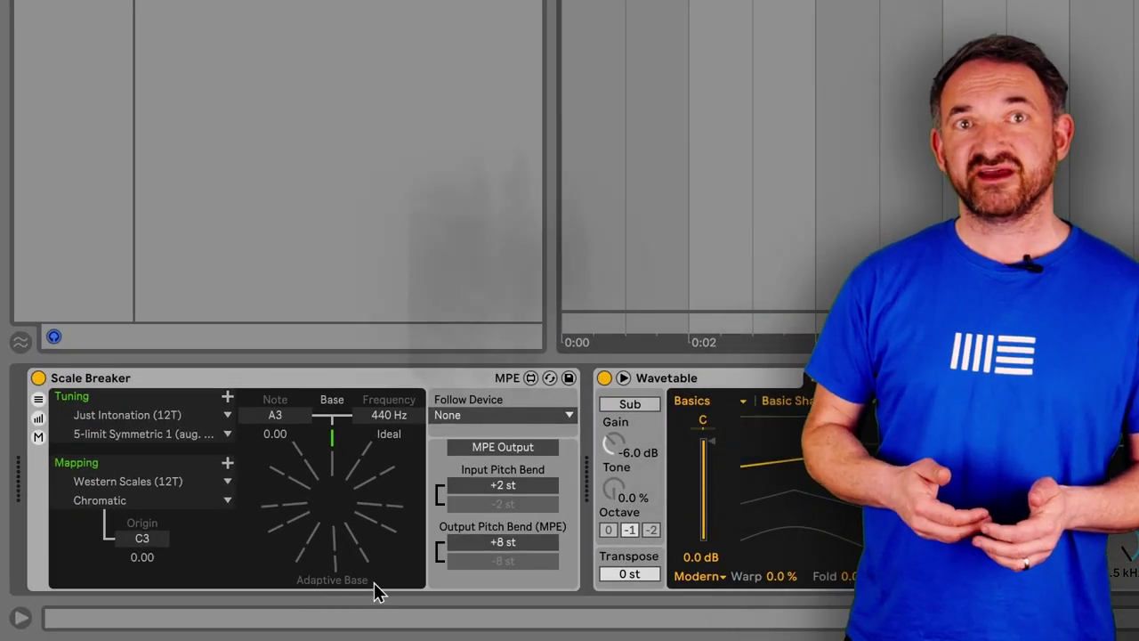
Turn on Adaptive Base and open the clip spanning bars 5–9 for note editing.
left_click(374, 581)
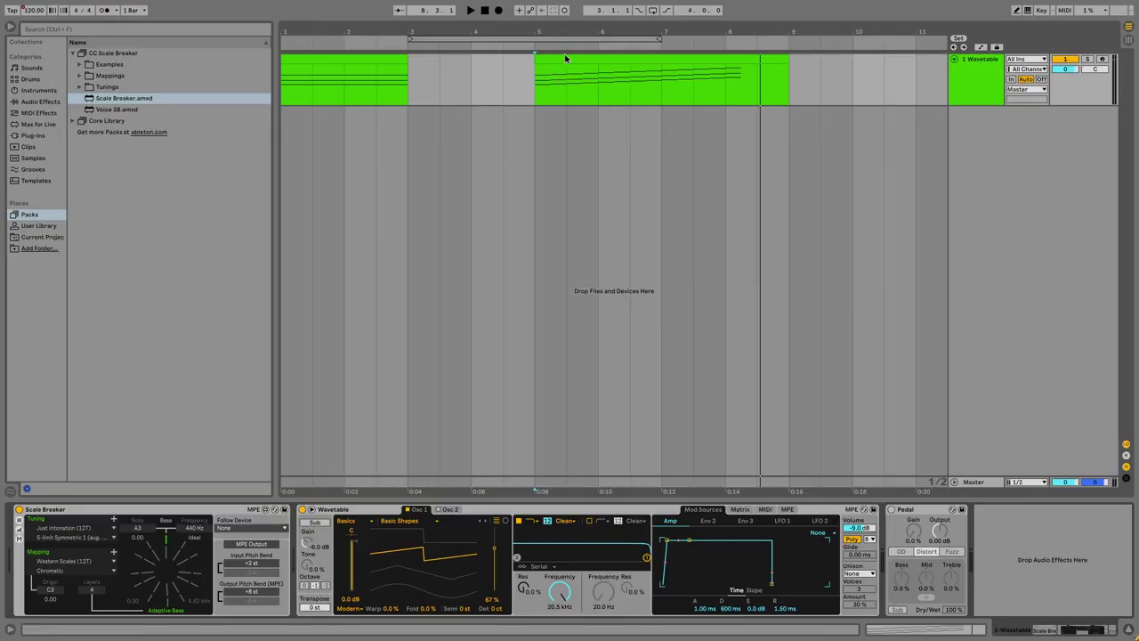
left_click(572, 58)
double_click(572, 59)
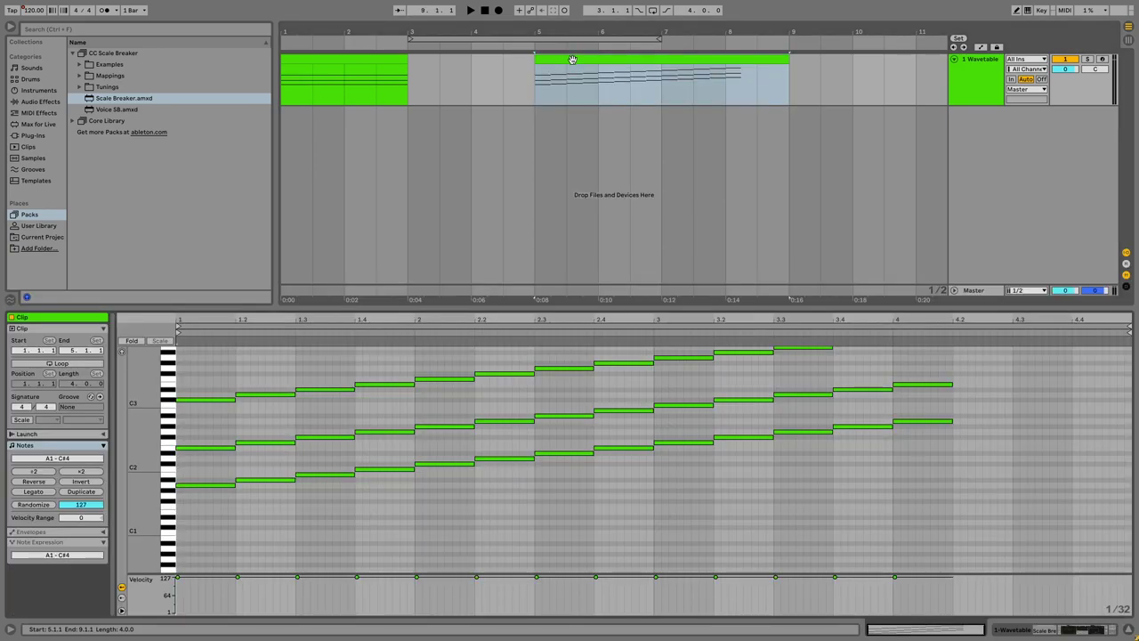
Move the lowest bass notes down an octave and play the clip through the device chain.
left_click_drag(982, 496, 453, 436)
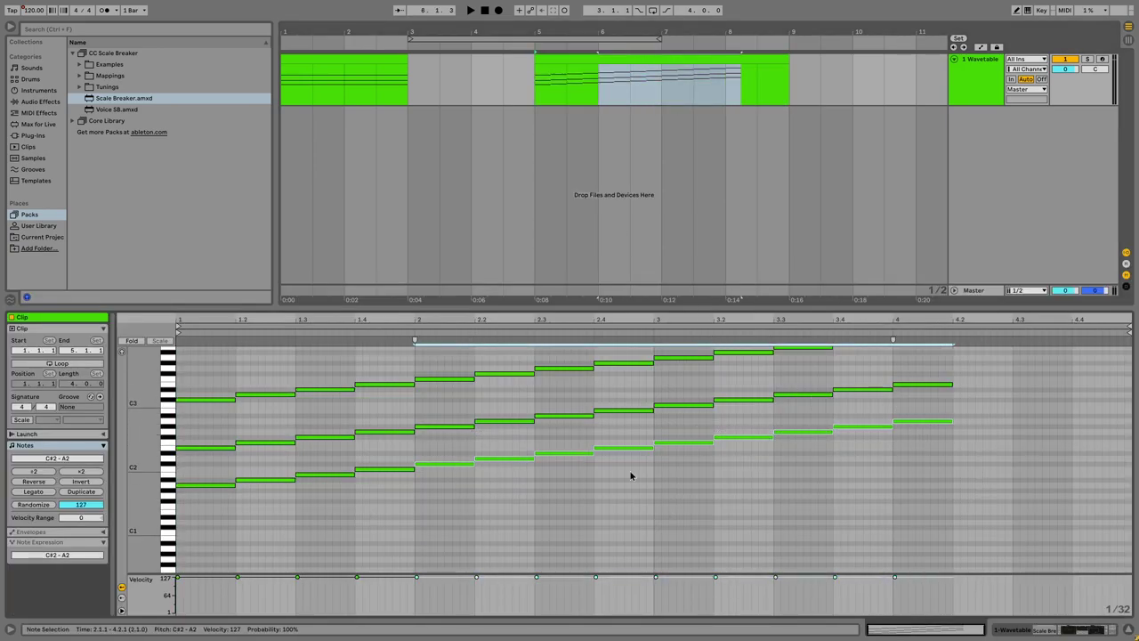
left_click_drag(199, 521, 381, 462)
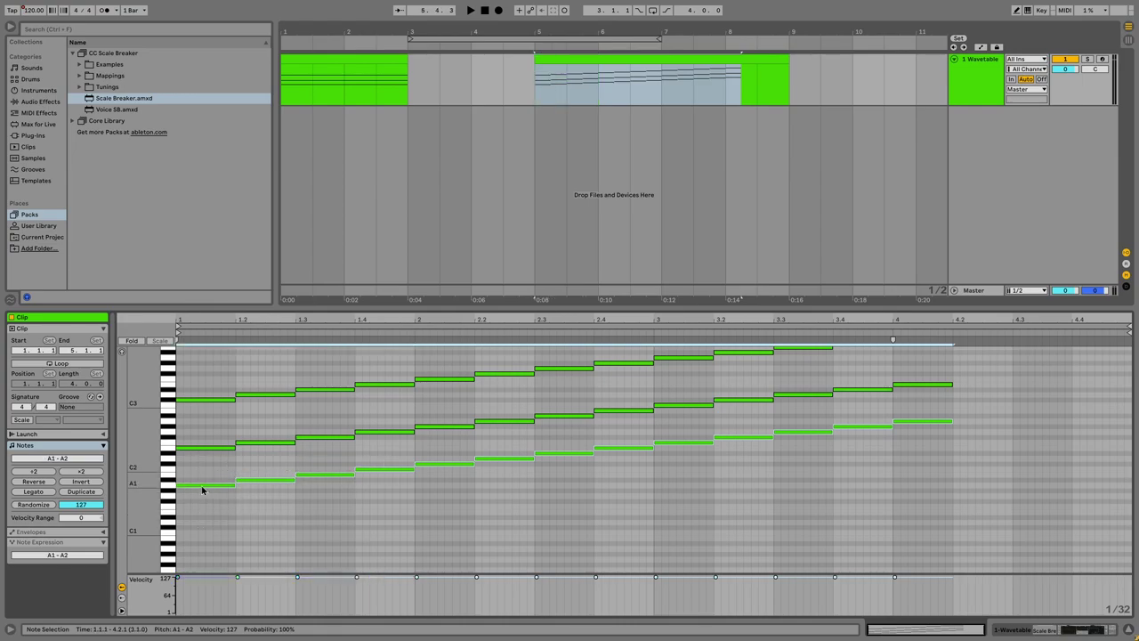
left_click_drag(202, 489, 198, 614)
key("shift+Tab")
key("space")
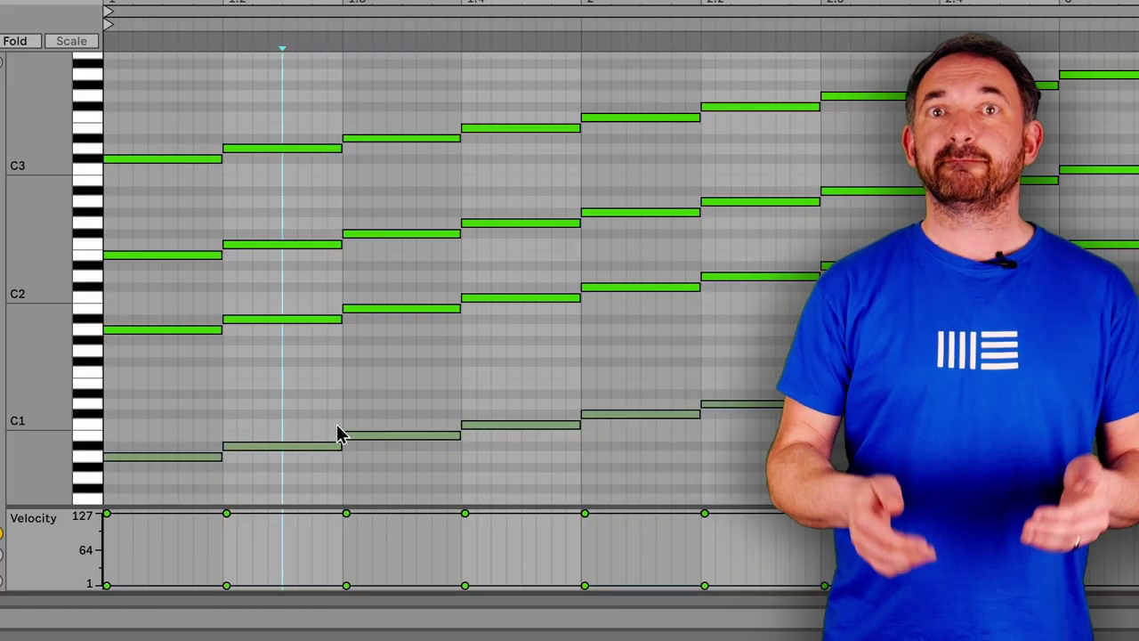
Select the B0 and C#1 bass notes and bring the C#1 note's velocity down to 1.
left_click(386, 436)
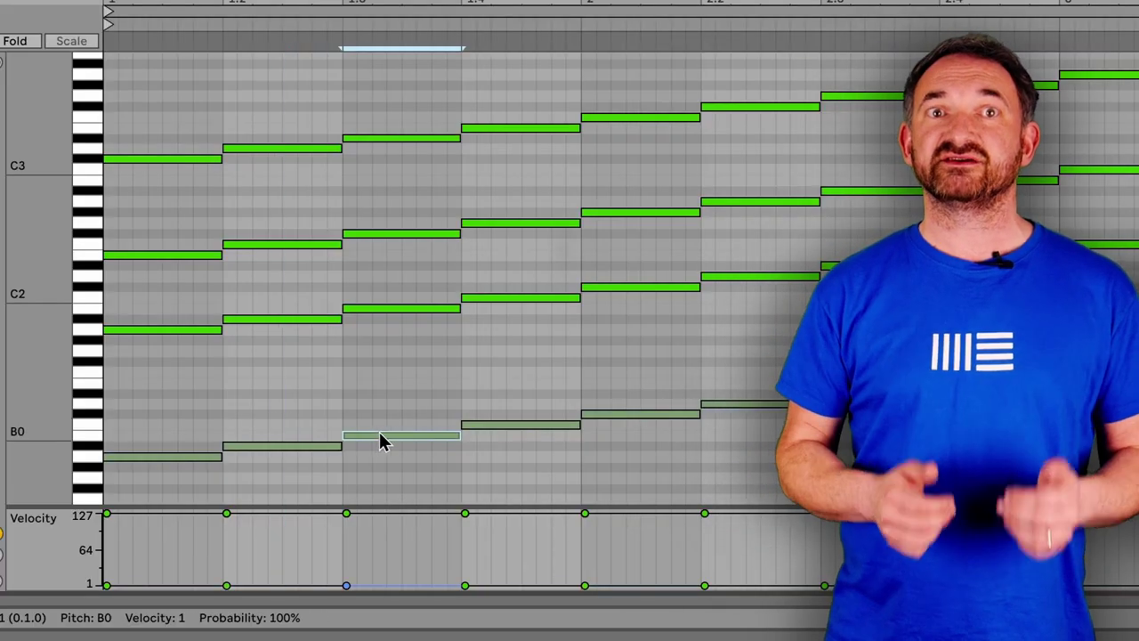
left_click(529, 426)
left_click(621, 416)
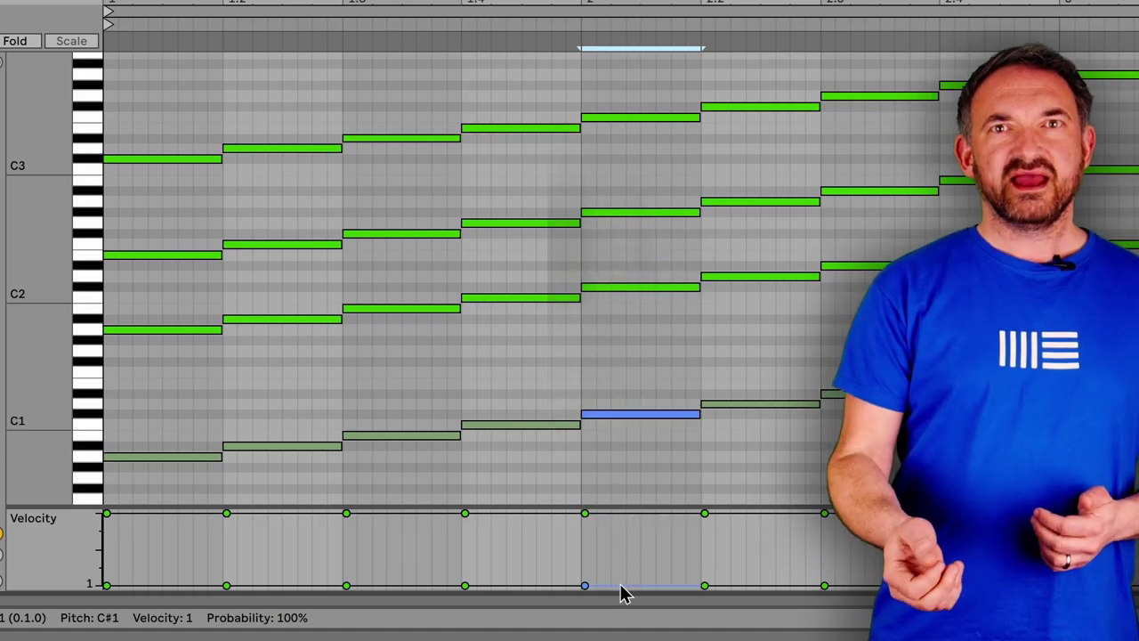
left_click_drag(623, 586, 623, 585)
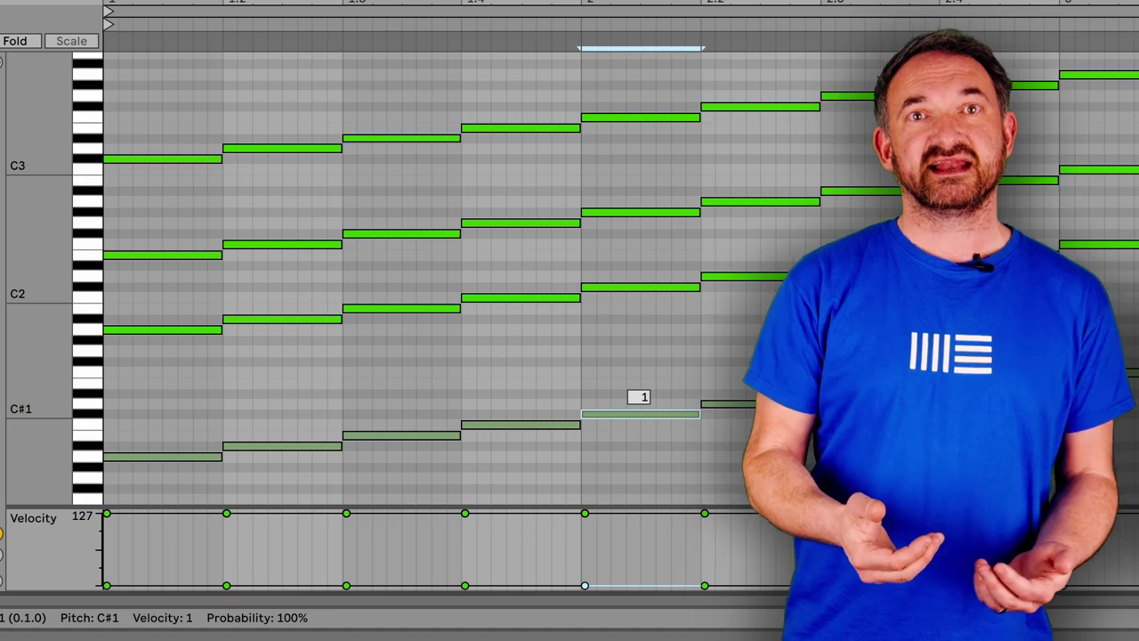
left_click_drag(641, 416, 653, 432)
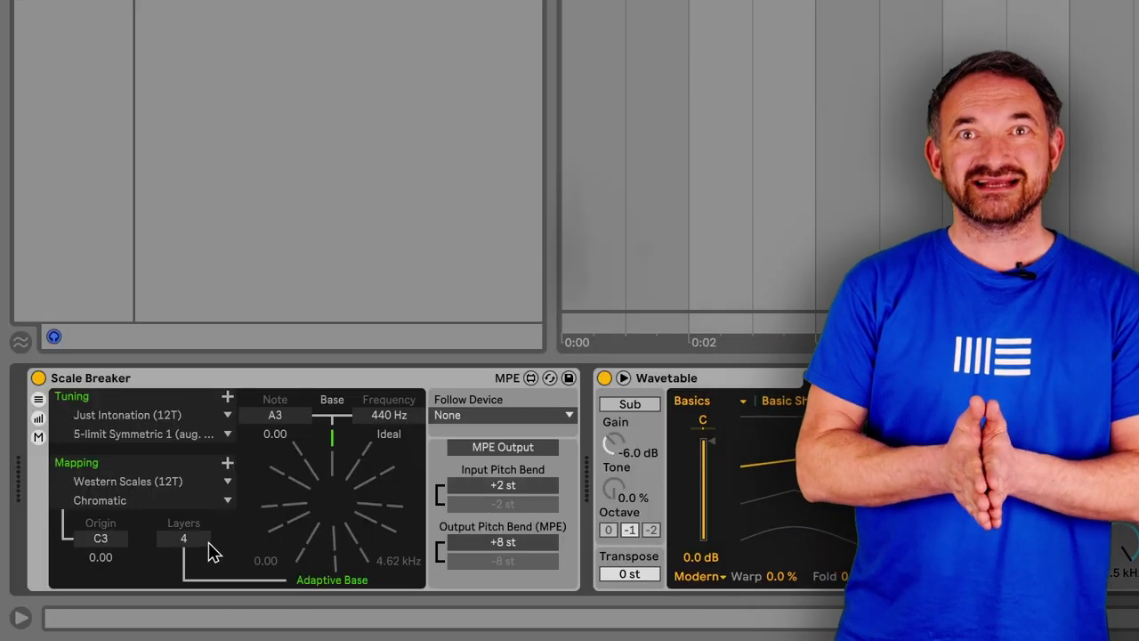
Set Adaptive Base layers to 4 and bend the C#1 note's end up +4 st.
left_click_drag(183, 538, 201, 554)
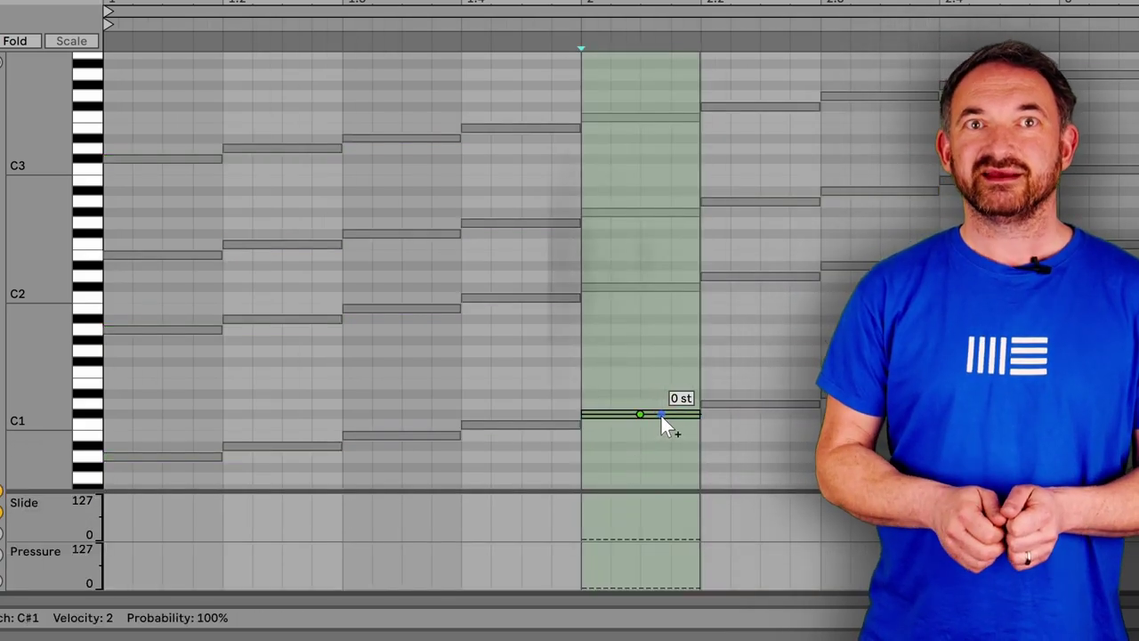
left_click_drag(662, 415, 700, 372)
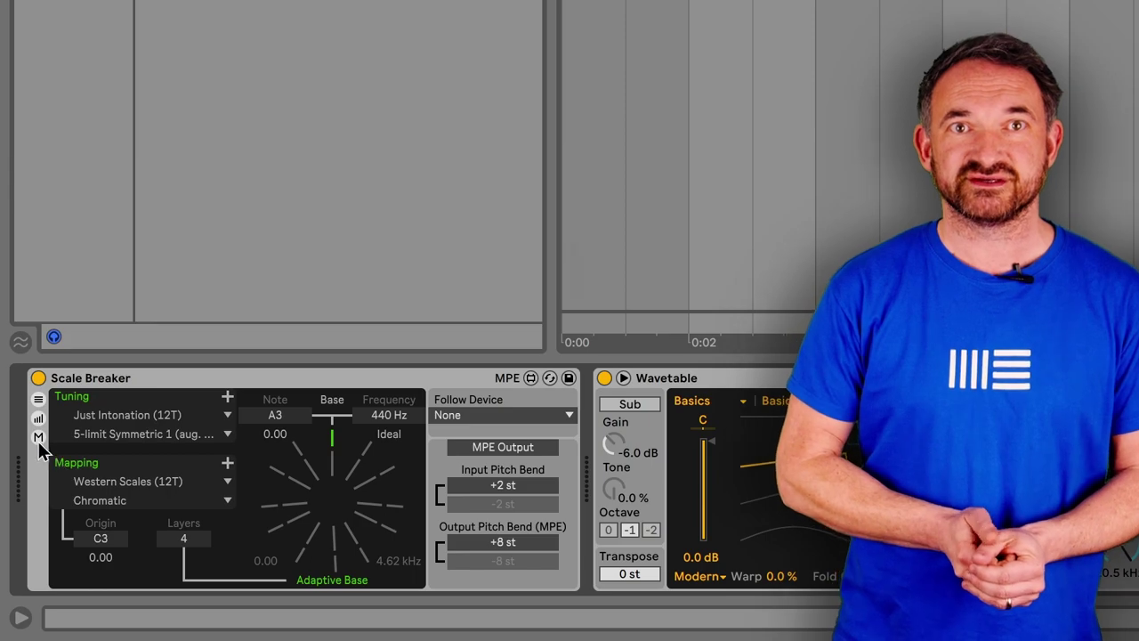
In Scale Breaker's MPE Control, set the Adaptive Base Freeze source to Pressure.
left_click(38, 437)
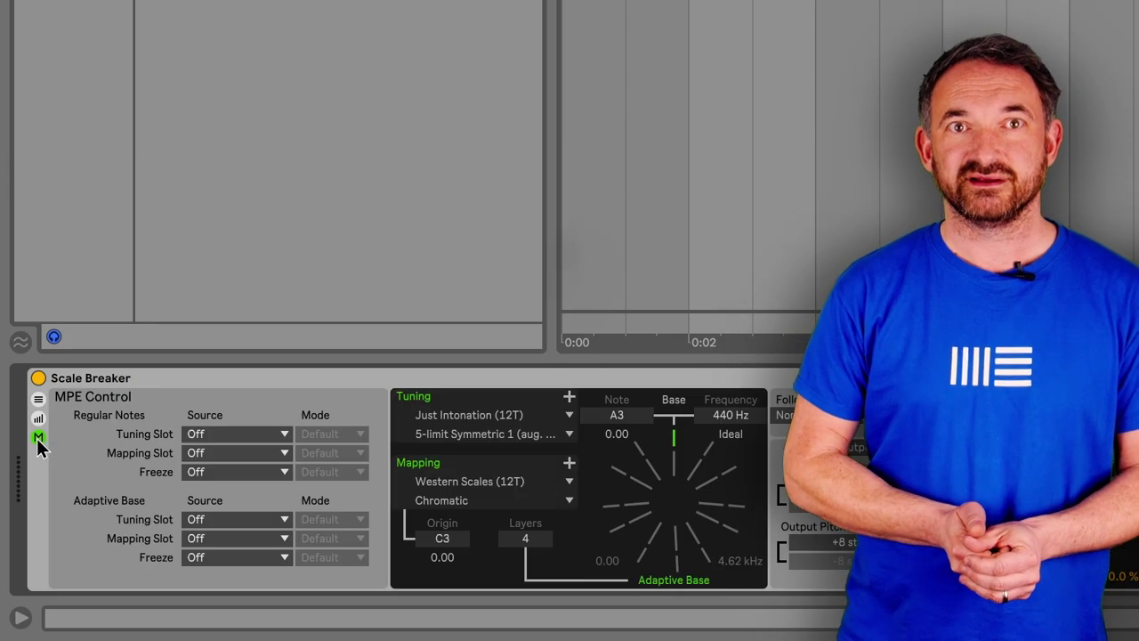
left_click(233, 559)
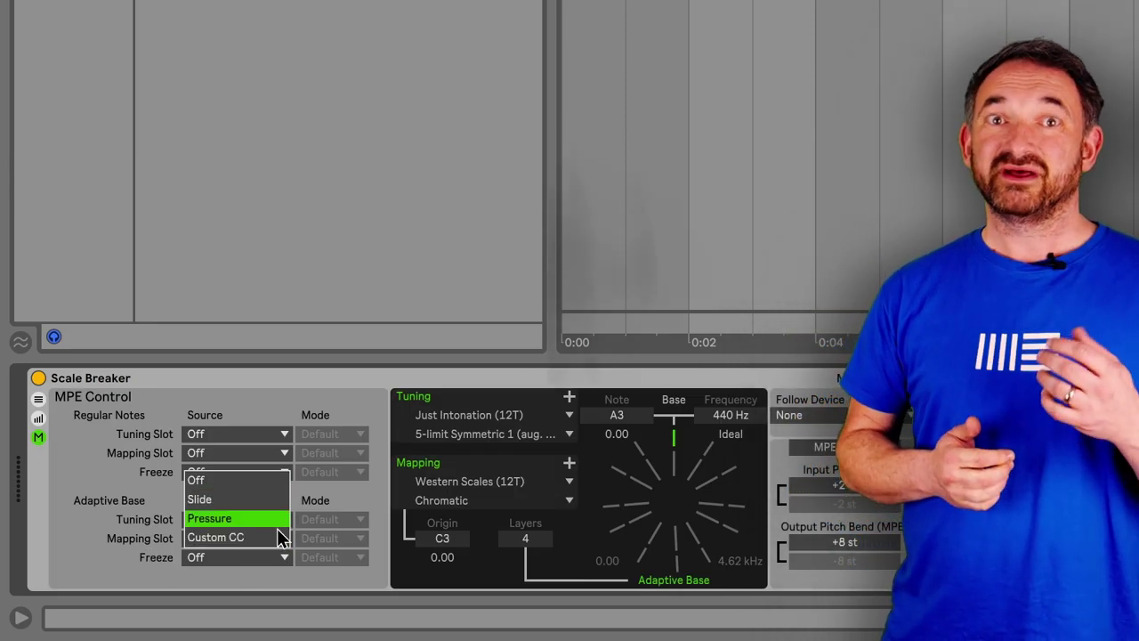
left_click(272, 519)
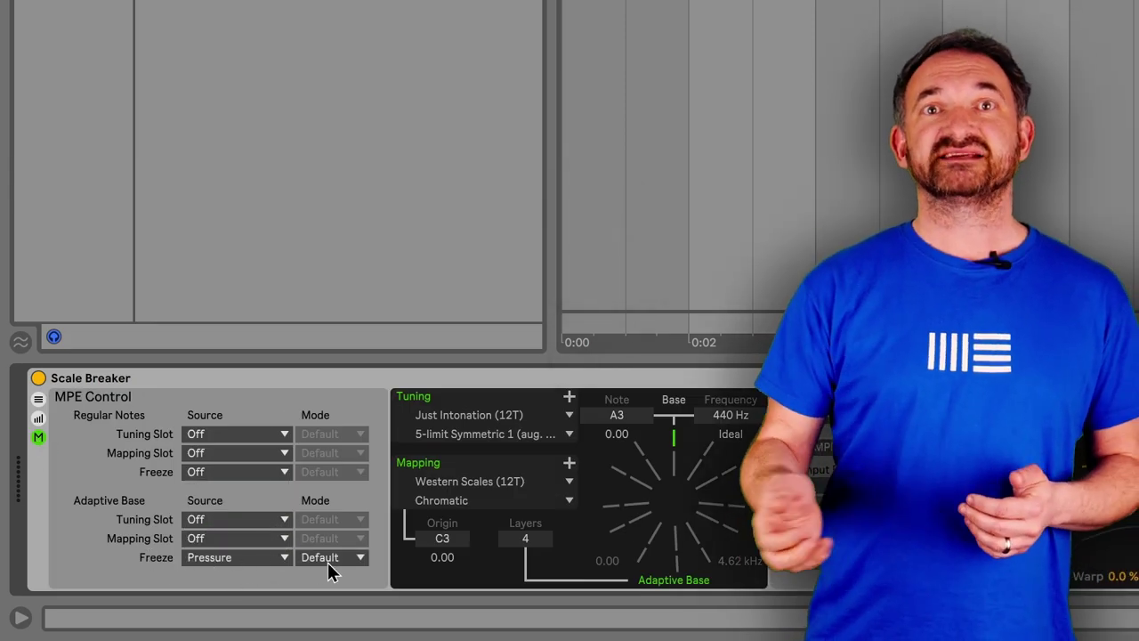